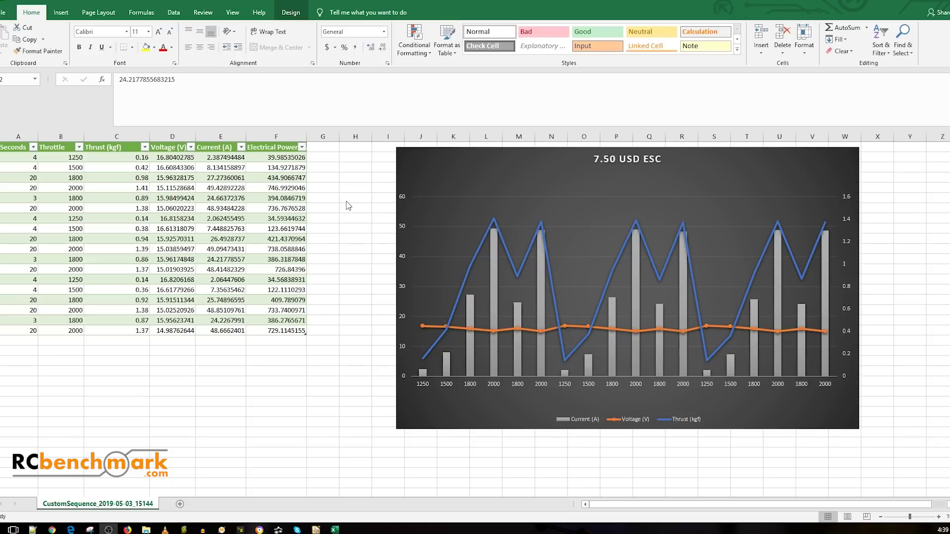
Examine the voltage and current readings in the table, highlighting the first six test rows across all columns.
click(179, 168)
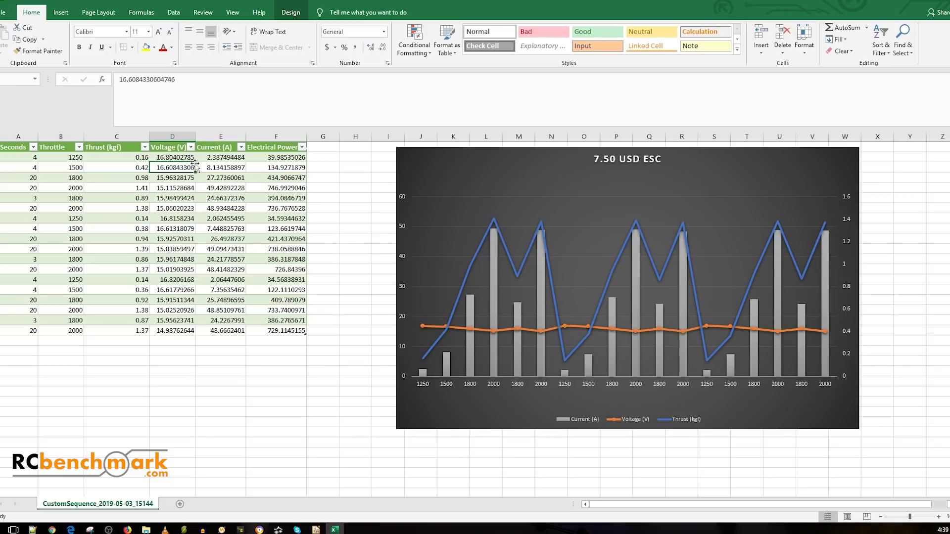
click(231, 207)
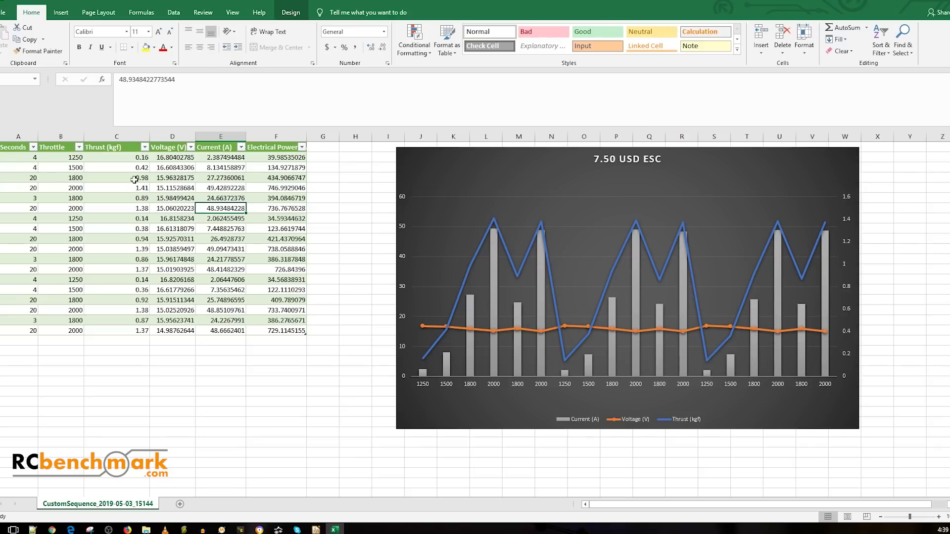
drag(19, 157, 277, 209)
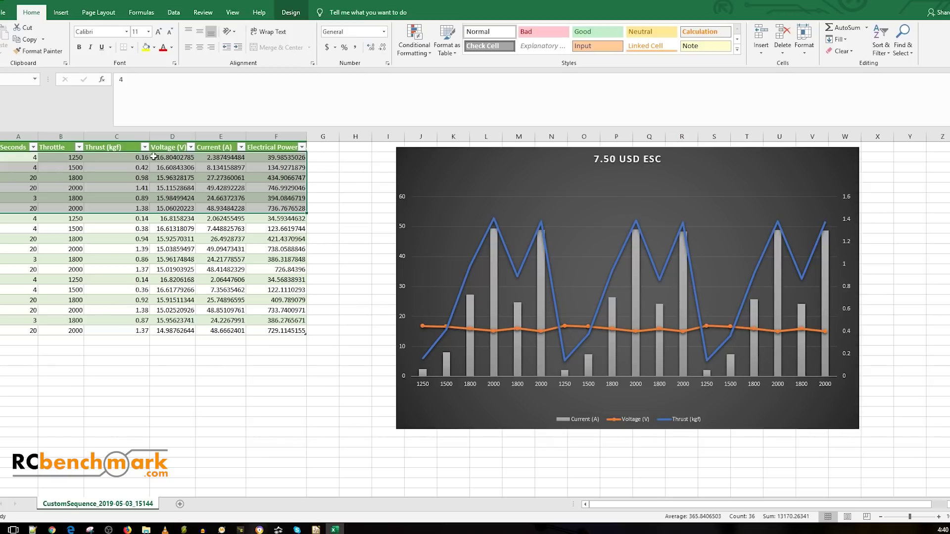
click(224, 209)
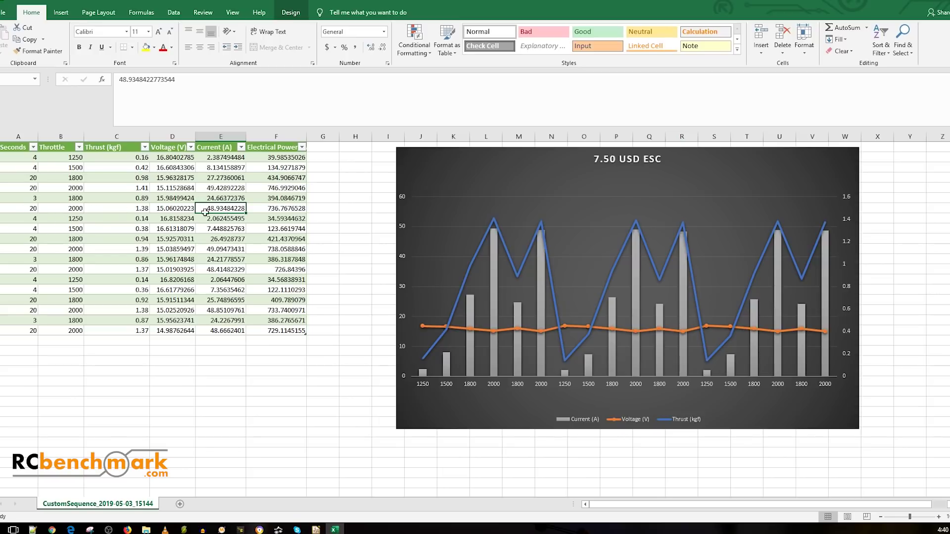
click(217, 190)
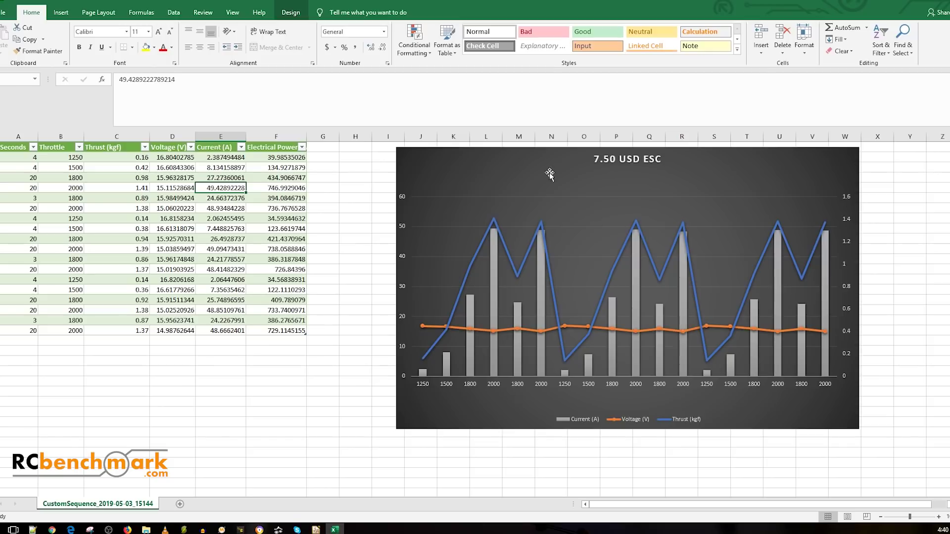
Switch to Firefox and highlight BB1 and DShot300 in the title of the URUAV UE3 30A ESC product page.
click(127, 529)
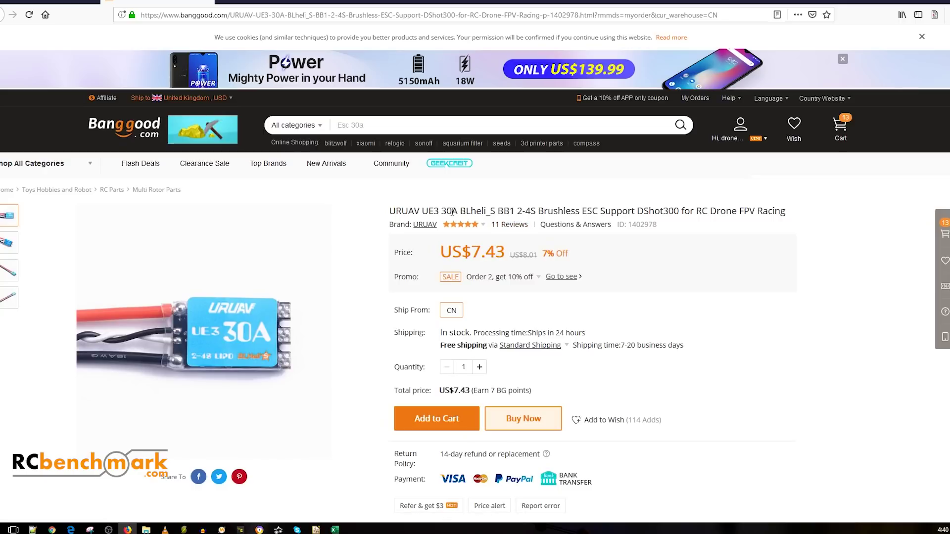
double_click(505, 212)
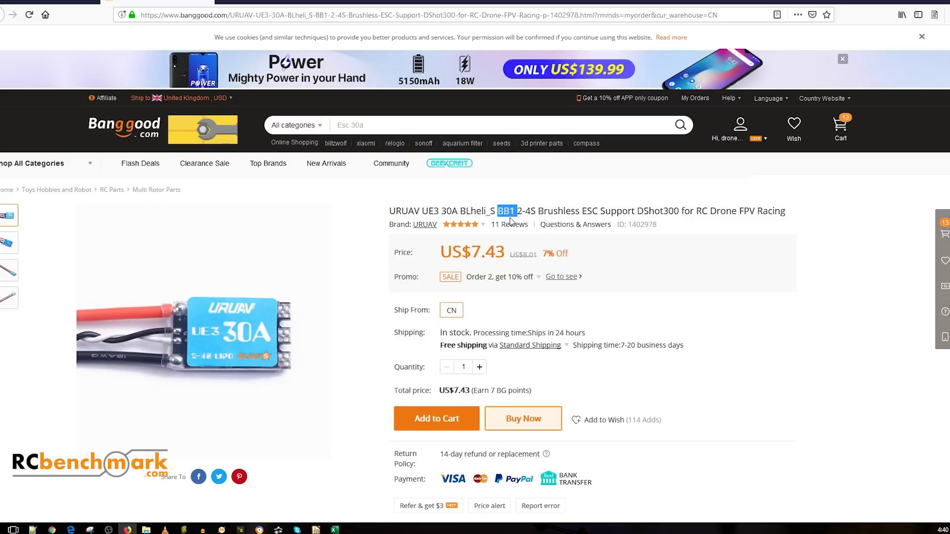
double_click(649, 212)
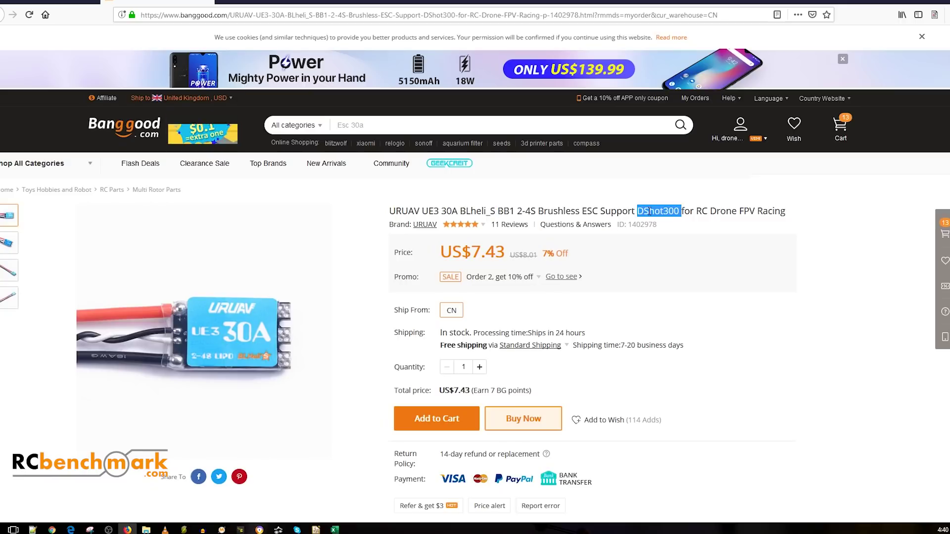
Review the ESC's specifications and product photos, highlighting the Peak Current line.
scroll(587, 270, down, 4)
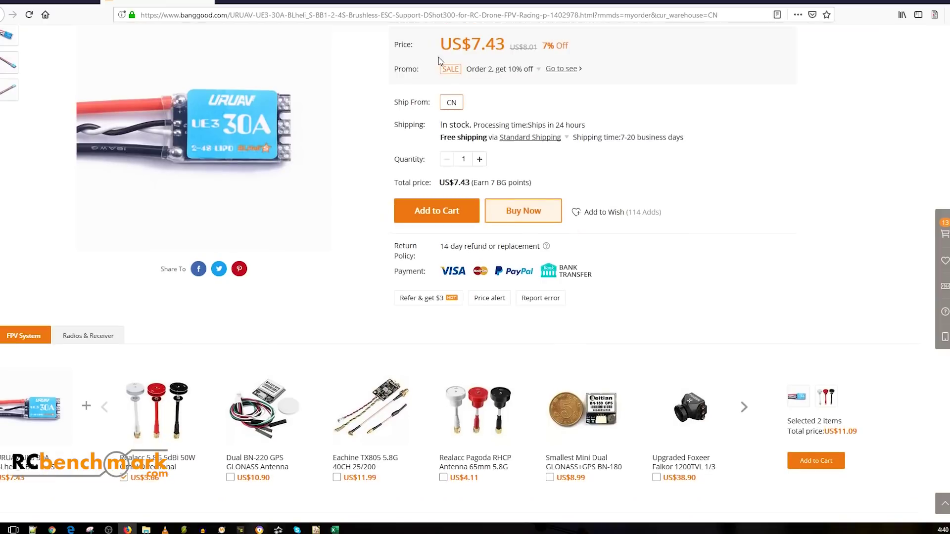
scroll(438, 227, down, 15)
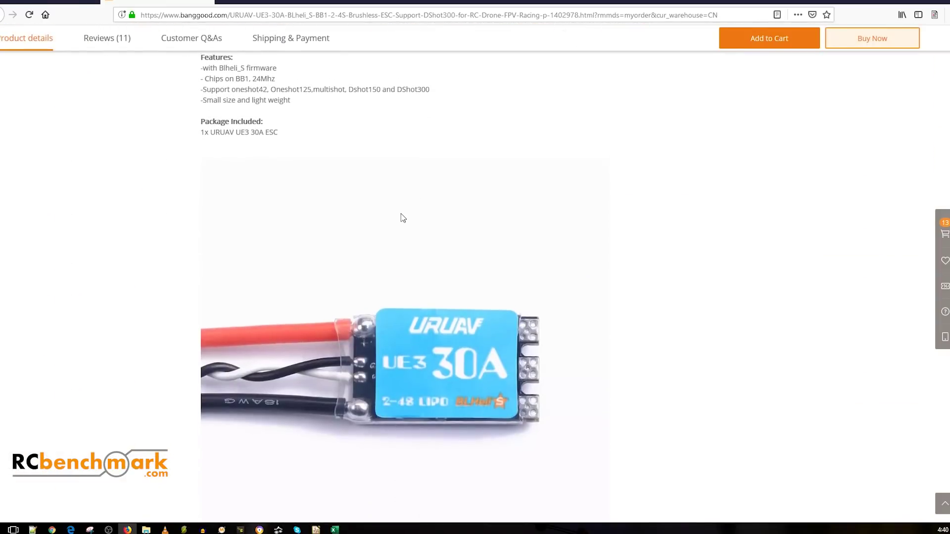
scroll(403, 219, up, 4)
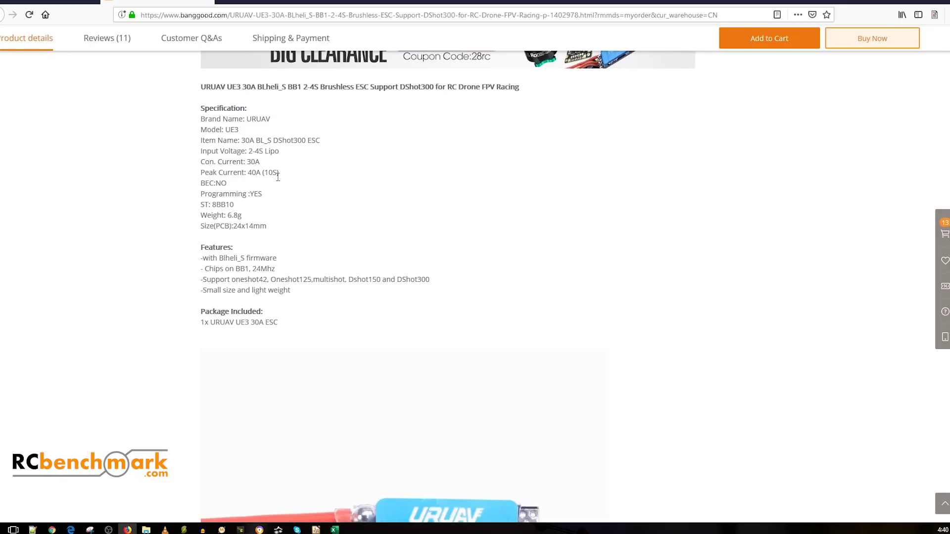
double_click(233, 172)
triple_click(245, 175)
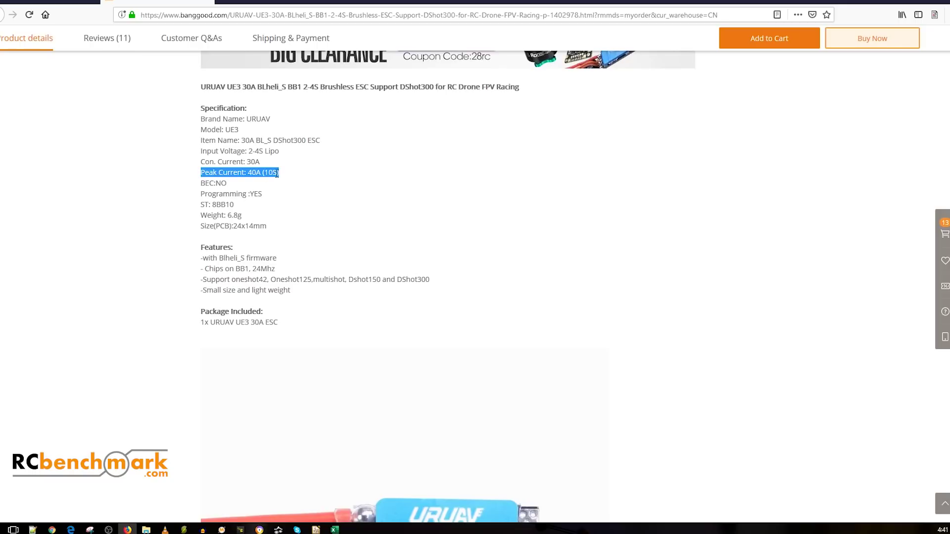
scroll(303, 206, down, 12)
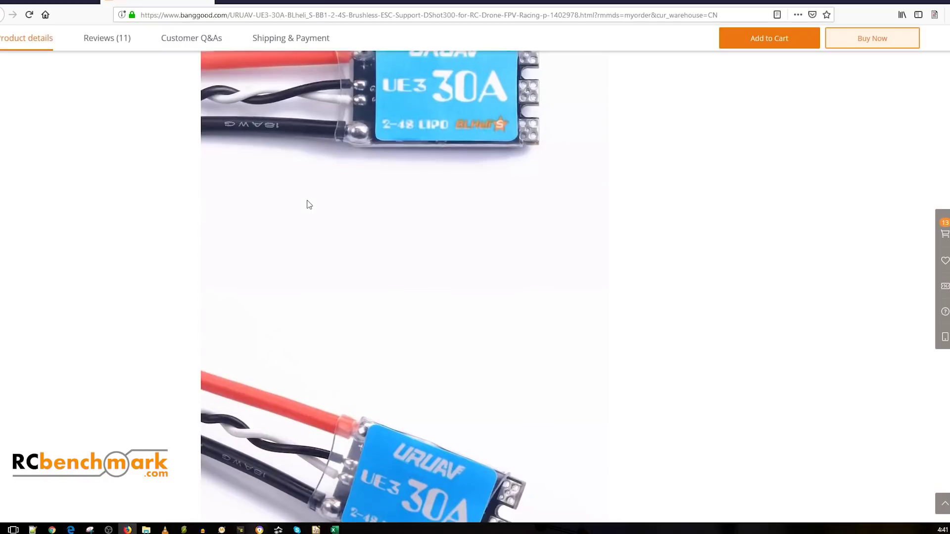
scroll(346, 212, up, 2)
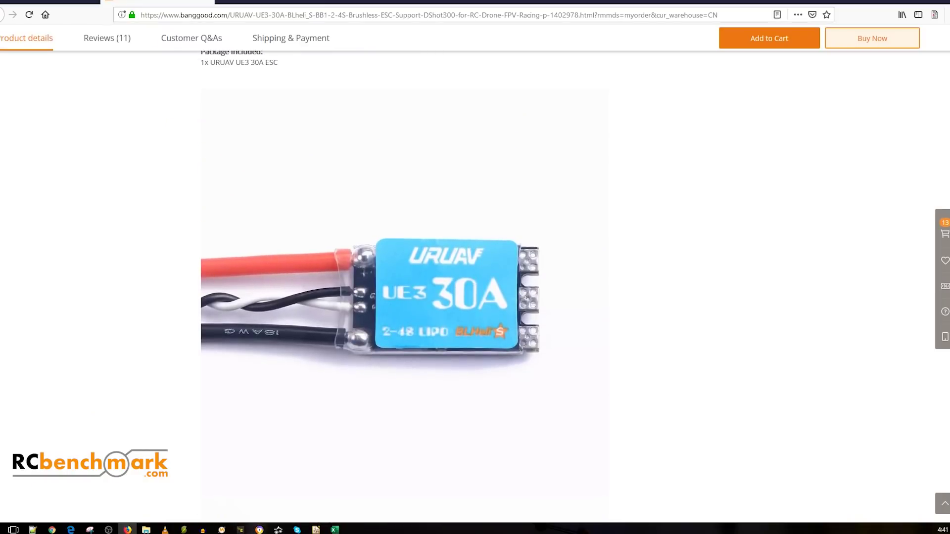
Return to the Excel workbook and examine the data points in the 7.50 USD ESC chart.
click(903, 2)
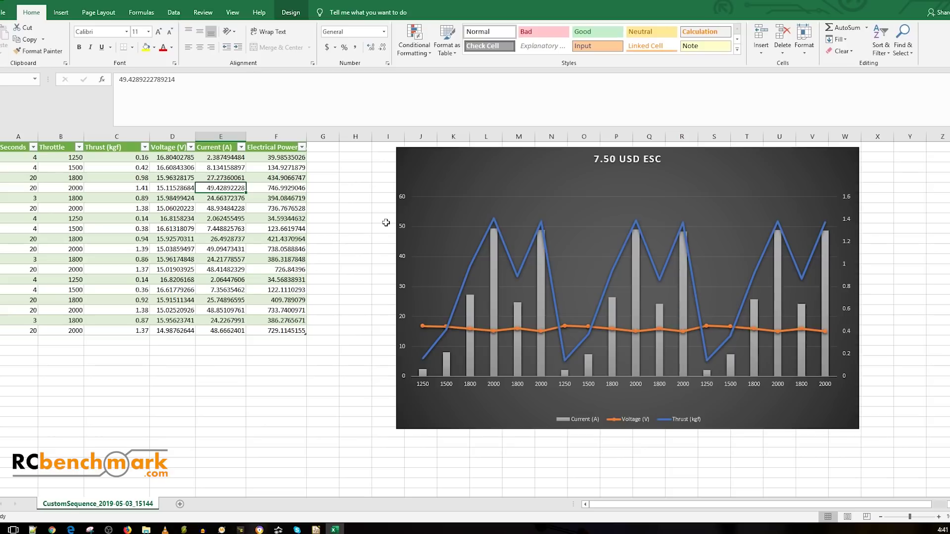
click(346, 187)
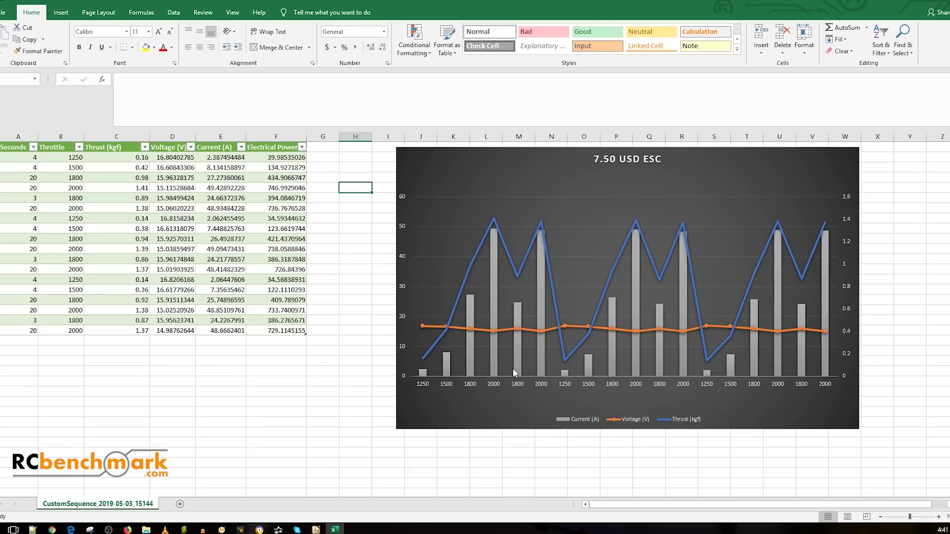
mouse_move(517, 358)
mouse_move(807, 272)
Filter the table's Throttle column to show only the 2000 rows.
click(79, 147)
click(15, 245)
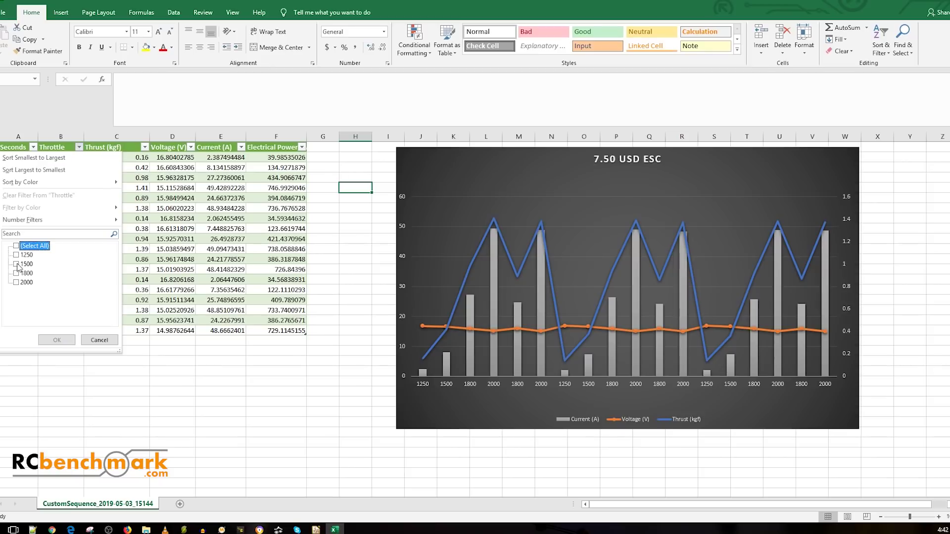
click(16, 282)
click(56, 340)
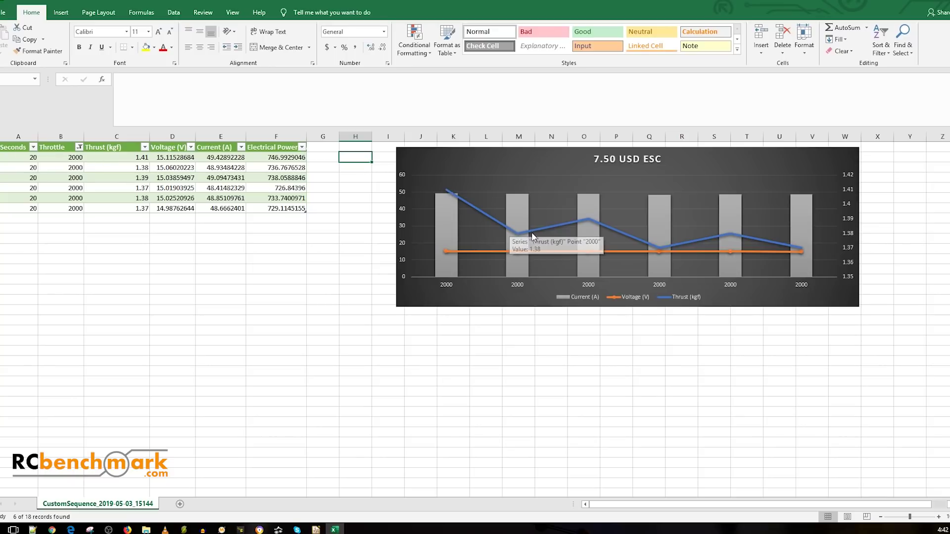
Compare the first and last full-throttle thrust values in the Thrust column and on the chart's thrust line.
click(141, 157)
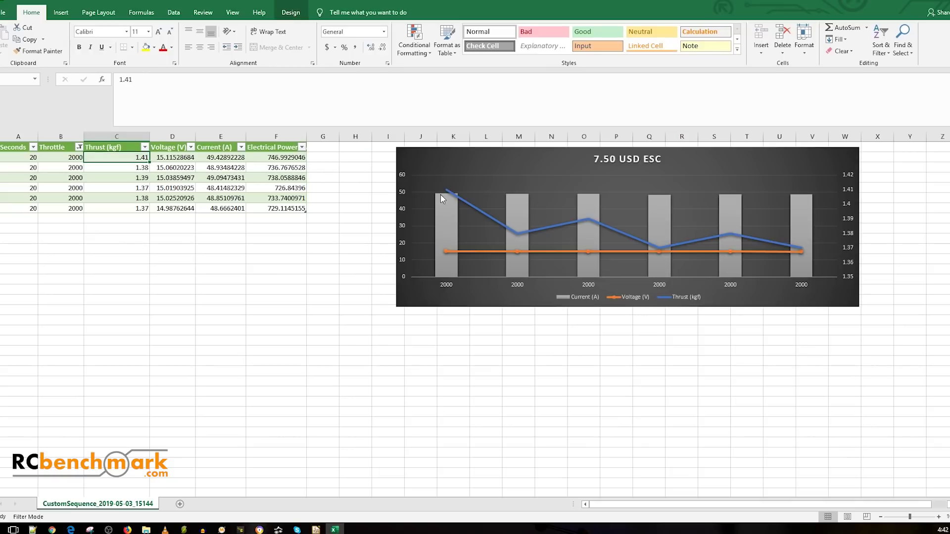
mouse_move(449, 192)
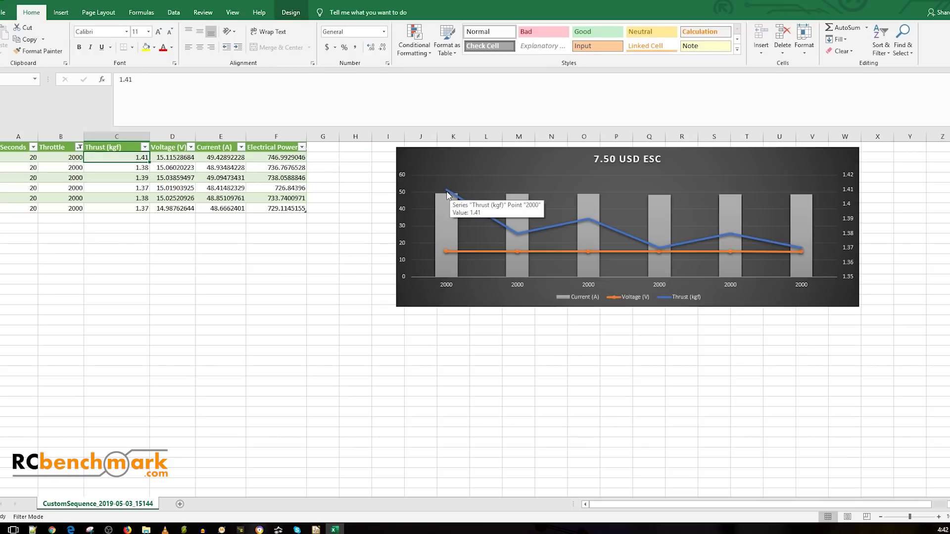
mouse_move(801, 251)
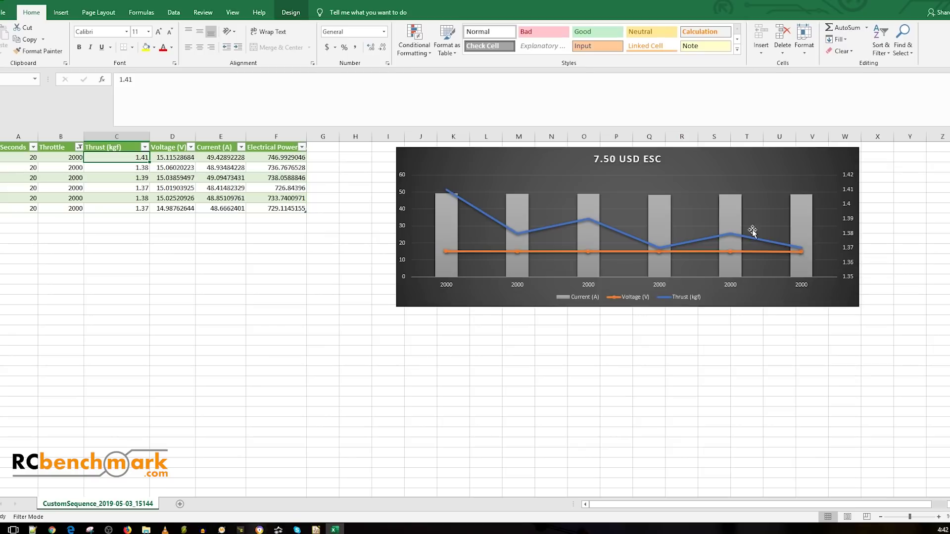
click(141, 209)
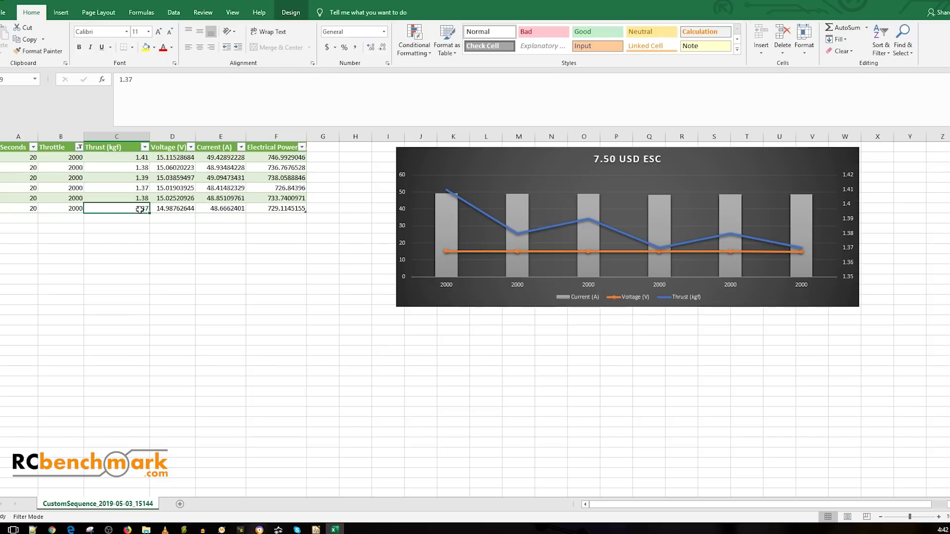
click(131, 158)
click(126, 206)
click(133, 164)
click(134, 158)
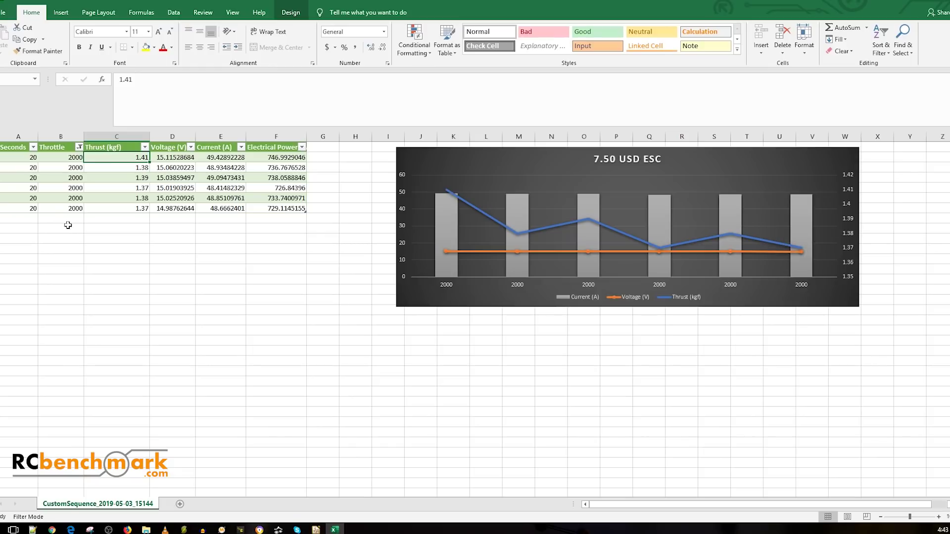
Examine the durations in the Seconds column for the filtered full-throttle rows.
click(29, 188)
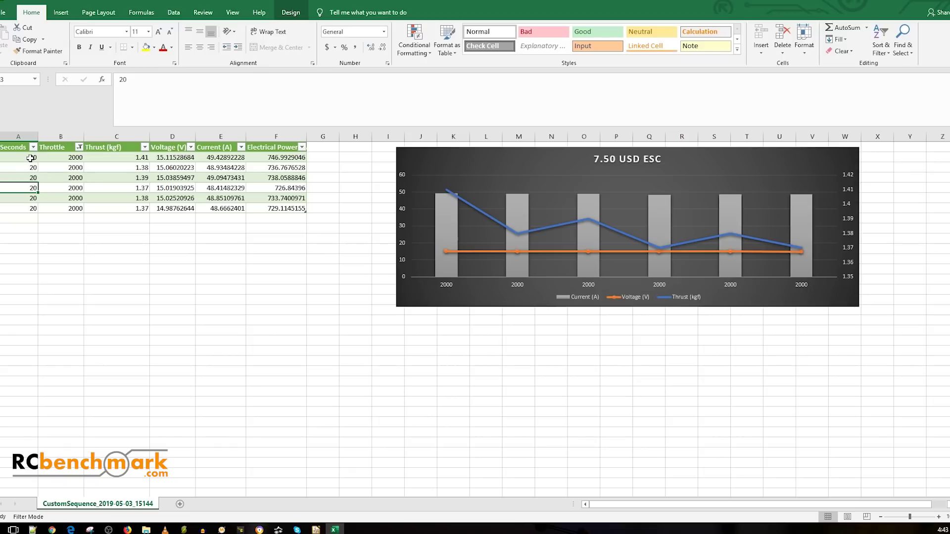
drag(30, 157, 31, 210)
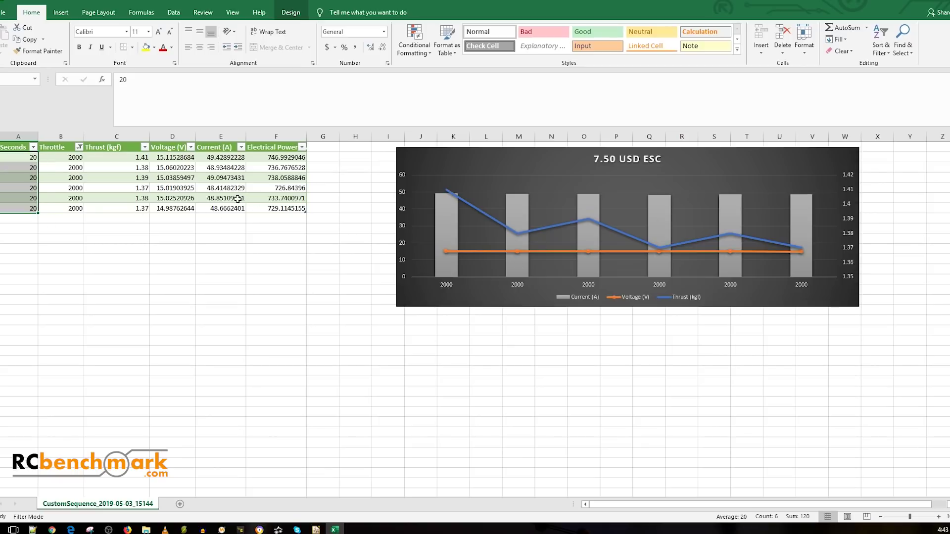
drag(30, 177, 36, 207)
click(35, 207)
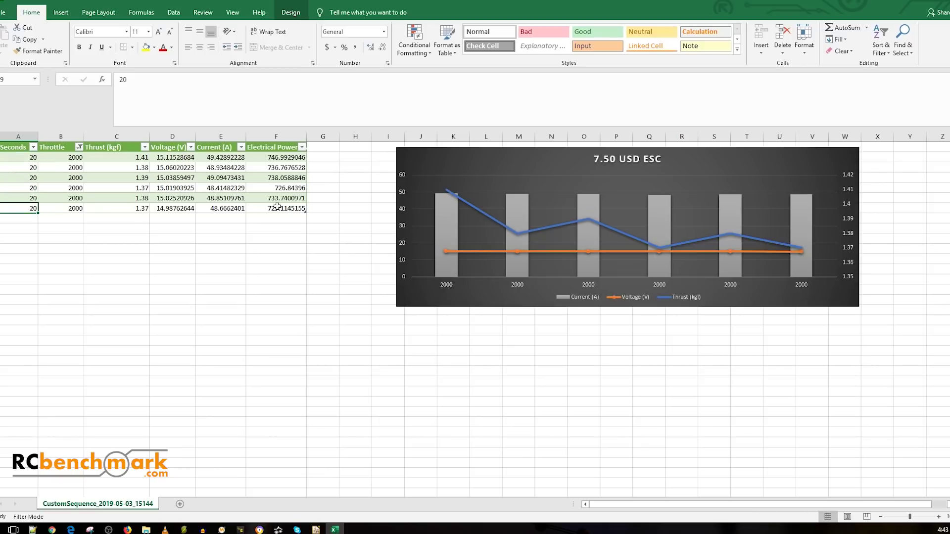
Reselect all values in the Throttle column's filter to show every test row.
click(33, 147)
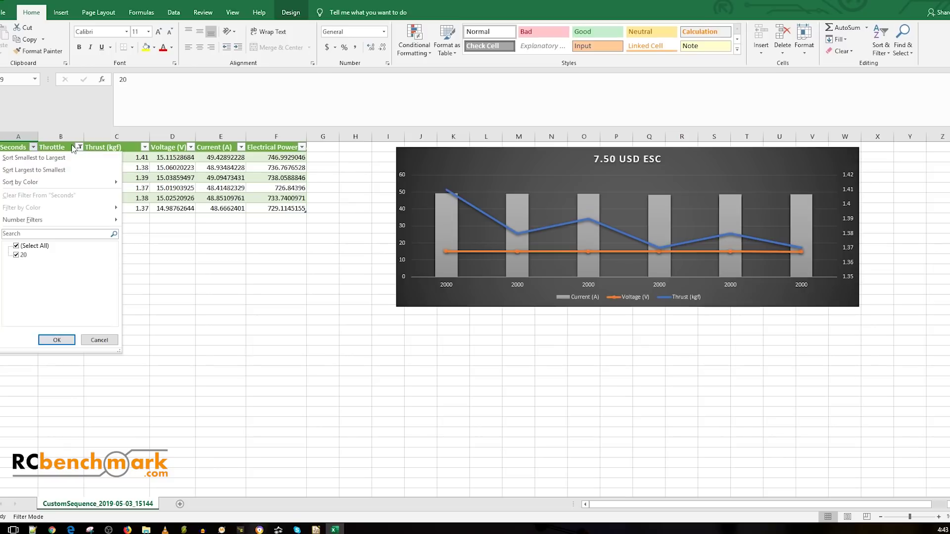
click(73, 148)
click(79, 146)
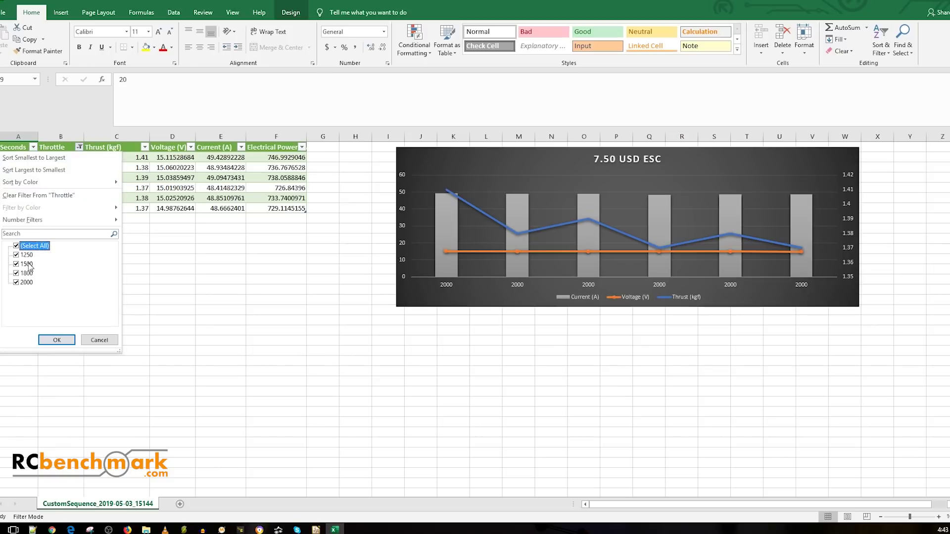
click(57, 340)
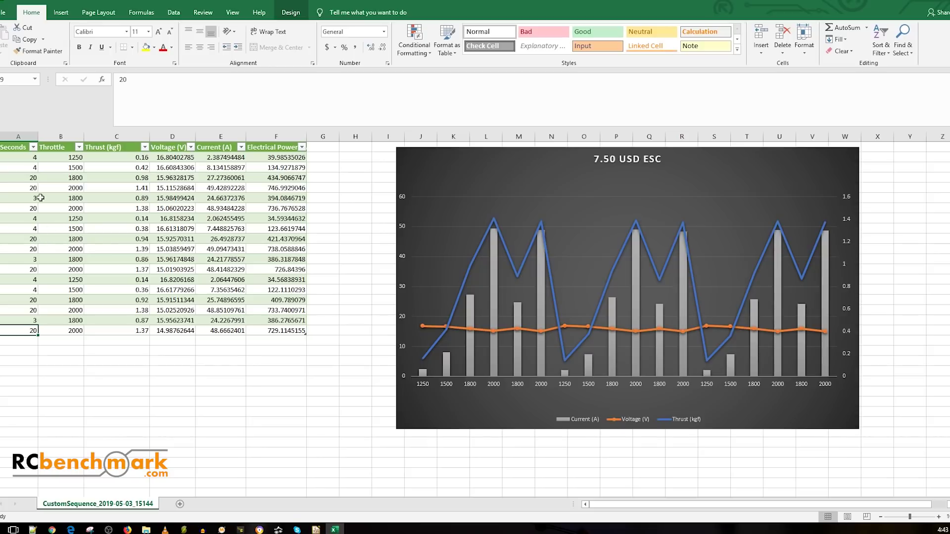
Limit the Throttle column to the value 2000 again, deselecting all other throttle values.
click(79, 147)
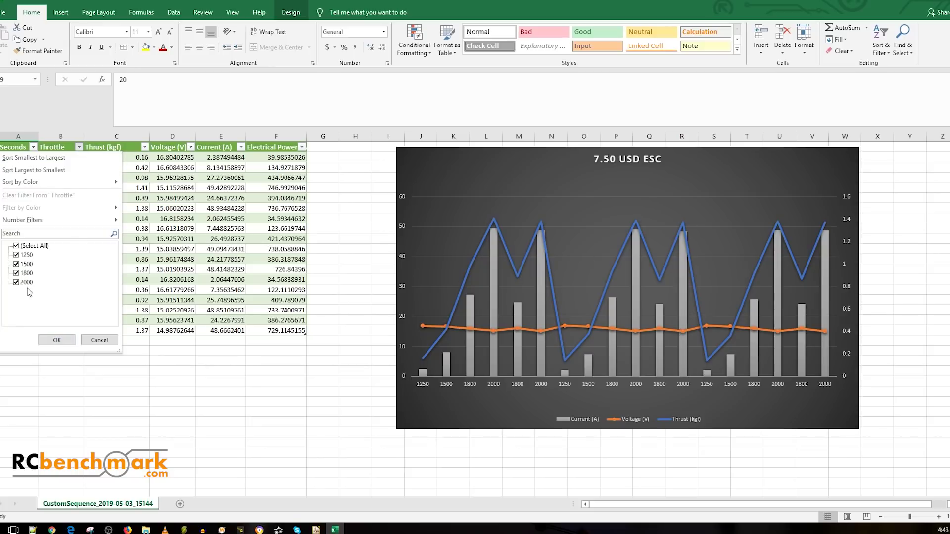
click(19, 246)
click(17, 283)
click(57, 340)
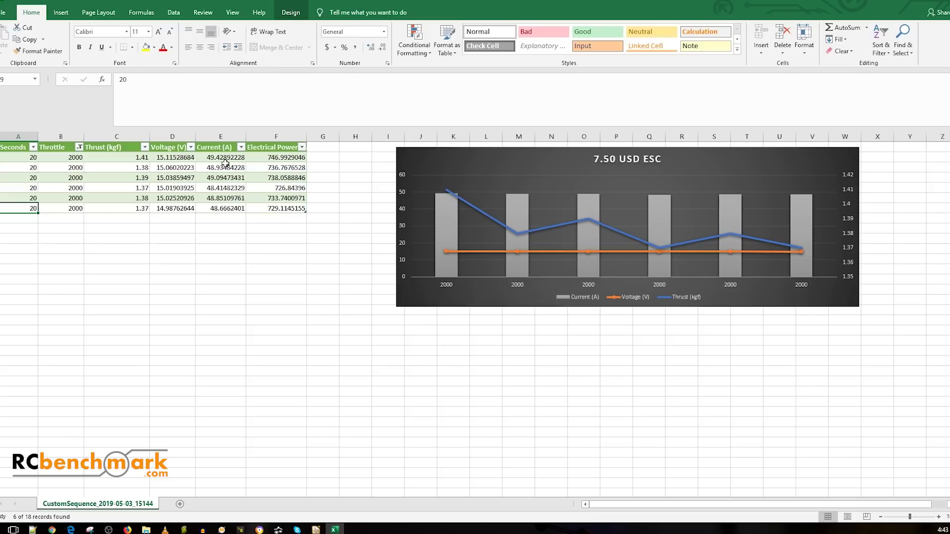
Examine the Current and Electrical Power values of the full-throttle rows, comparing the first and last power readings.
drag(225, 158, 226, 208)
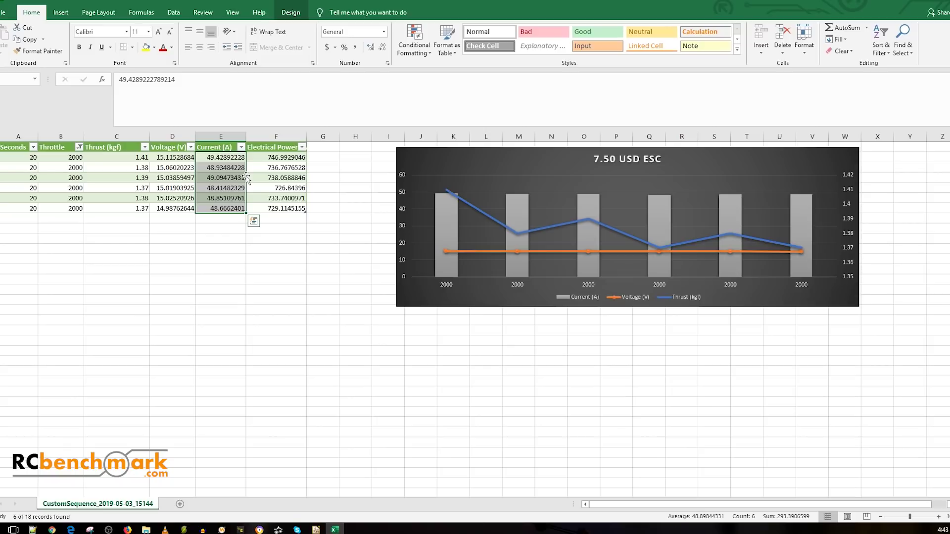
drag(267, 158, 285, 198)
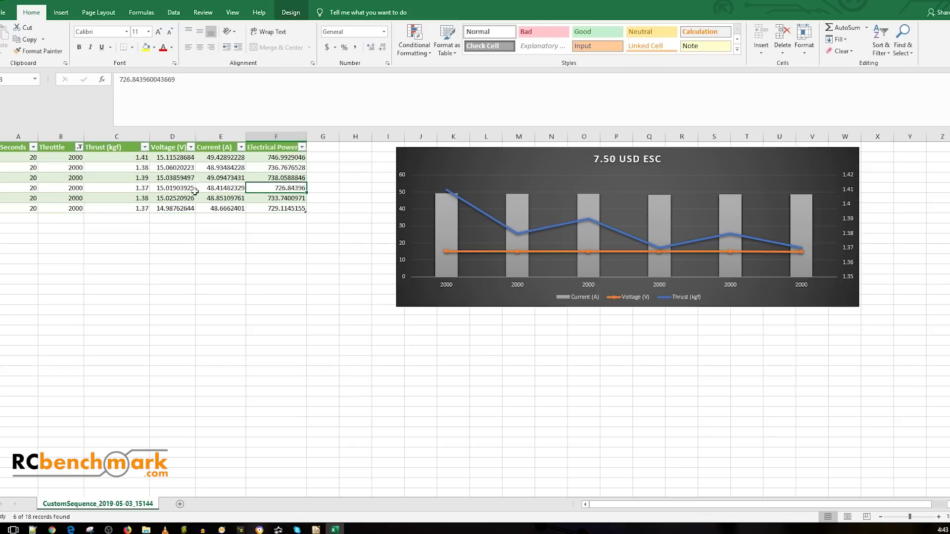
click(177, 188)
click(217, 188)
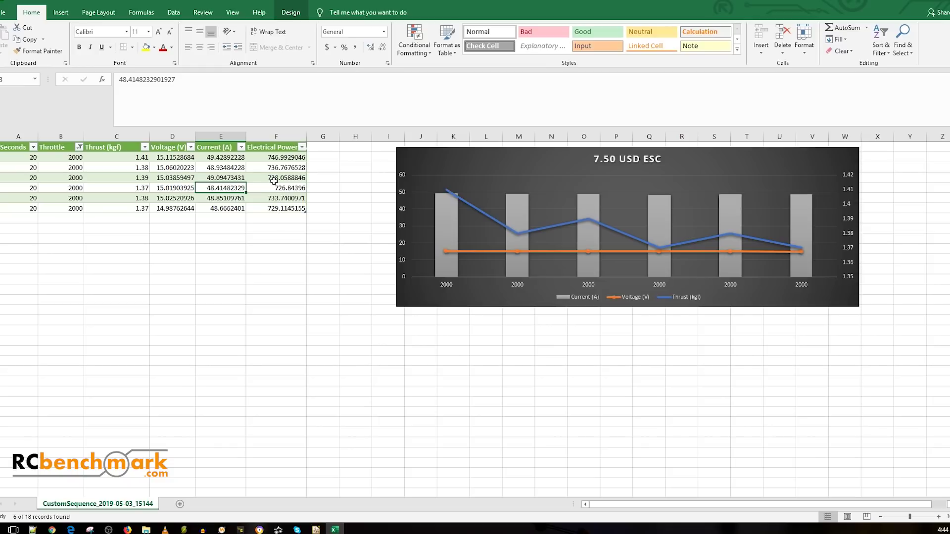
click(273, 159)
click(273, 168)
click(271, 208)
click(276, 157)
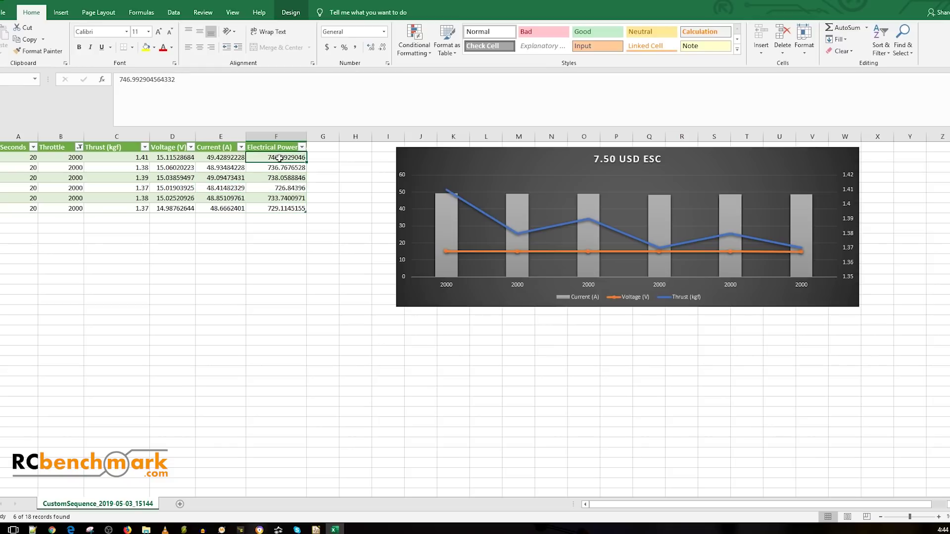
Check the last full-throttle row's Electrical Power and reselect all values in the Throttle column's filter.
click(278, 207)
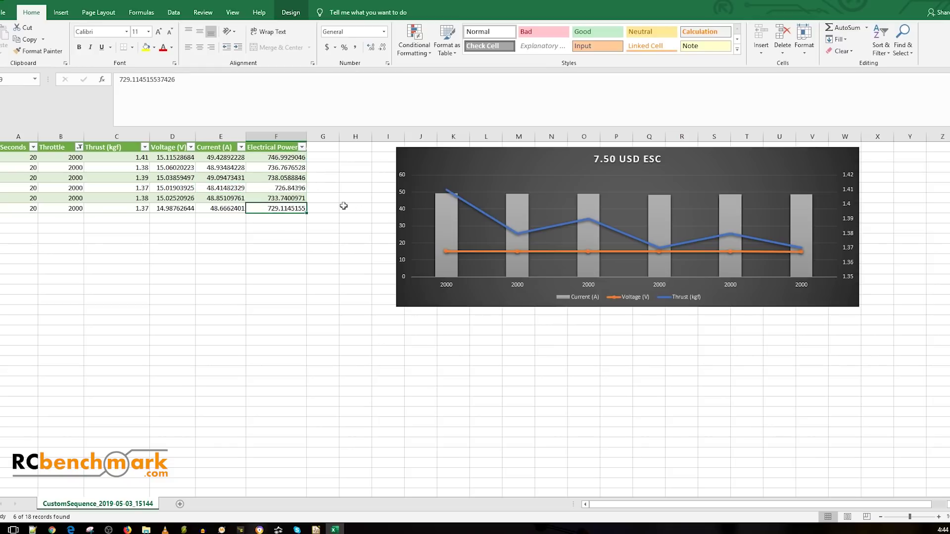
click(78, 147)
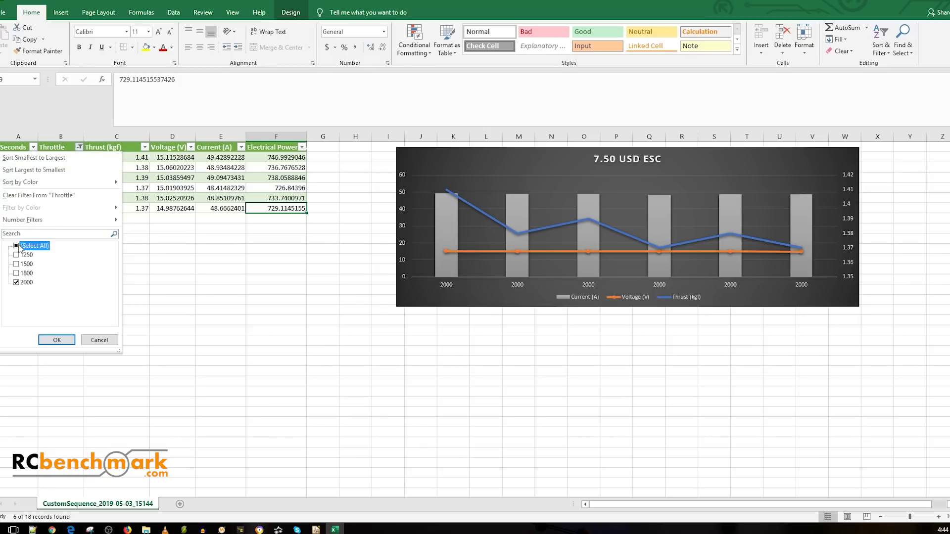
click(57, 340)
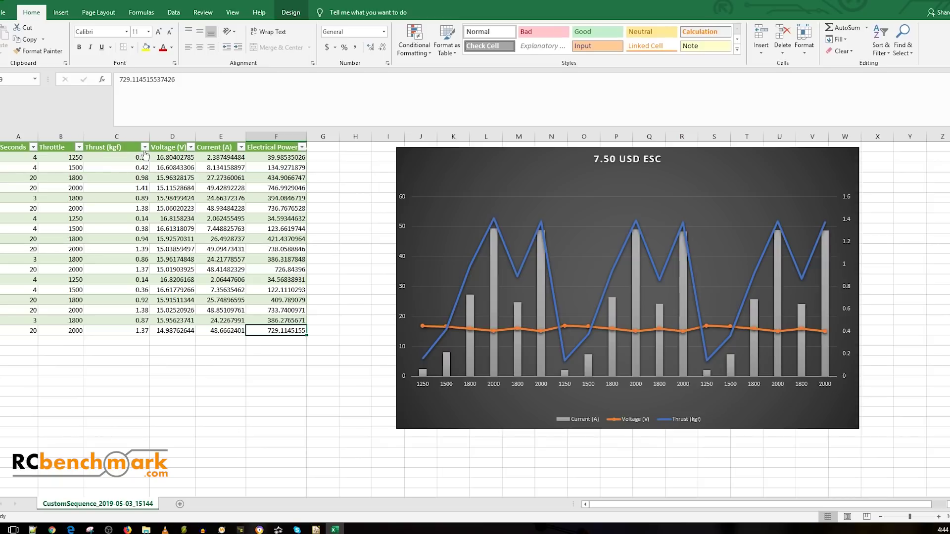
Review the unfiltered table and chart, highlighting the Seconds and Throttle values of the first six test rows.
click(288, 218)
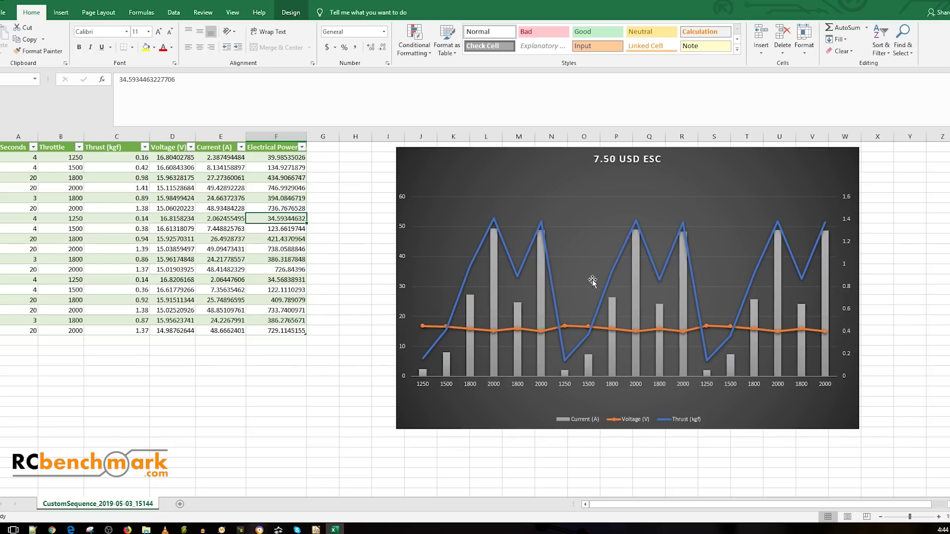
scroll(593, 278, down, 1)
scroll(593, 278, up, 1)
click(75, 238)
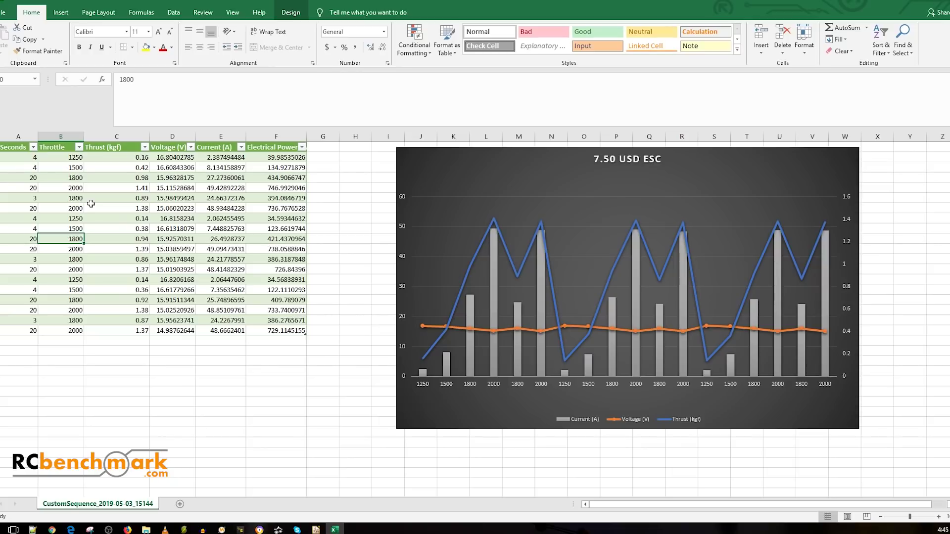
click(91, 206)
drag(69, 208, 31, 157)
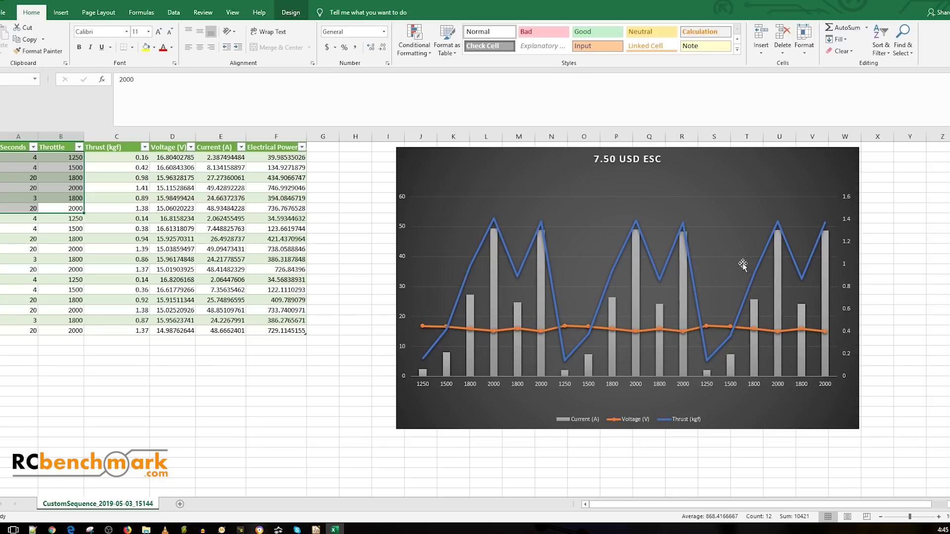
Mark out the empty column beside Electrical Power from the header row down to the last data row.
mouse_move(747, 294)
click(328, 157)
click(328, 147)
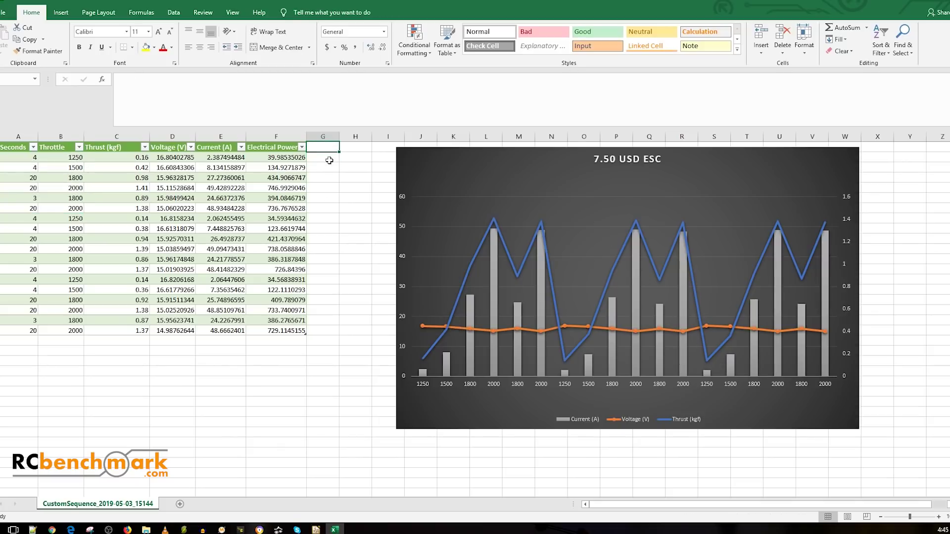
drag(325, 159, 324, 331)
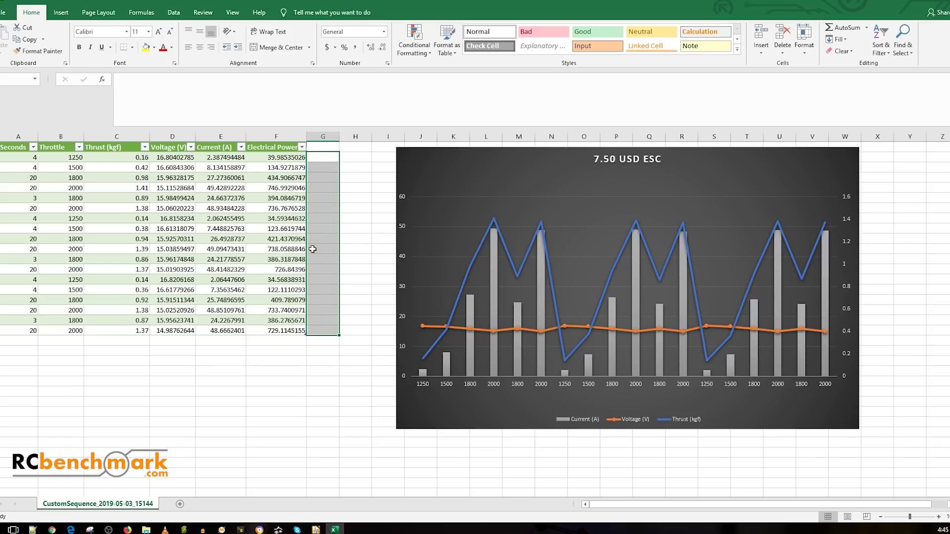
click(330, 156)
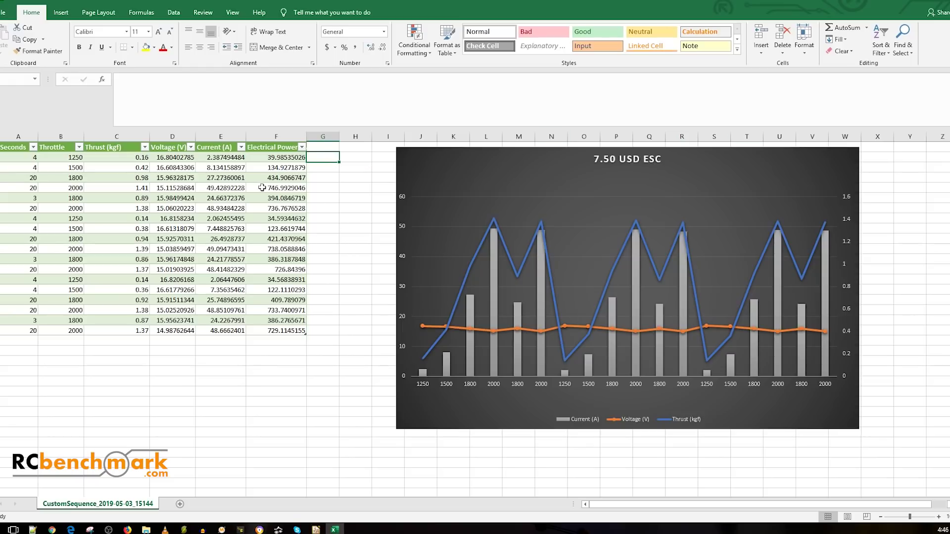
Examine the table's data rows across all columns, together with the empty column beside Electrical Power.
drag(325, 162, 10, 330)
click(186, 361)
drag(322, 158, 20, 314)
click(168, 362)
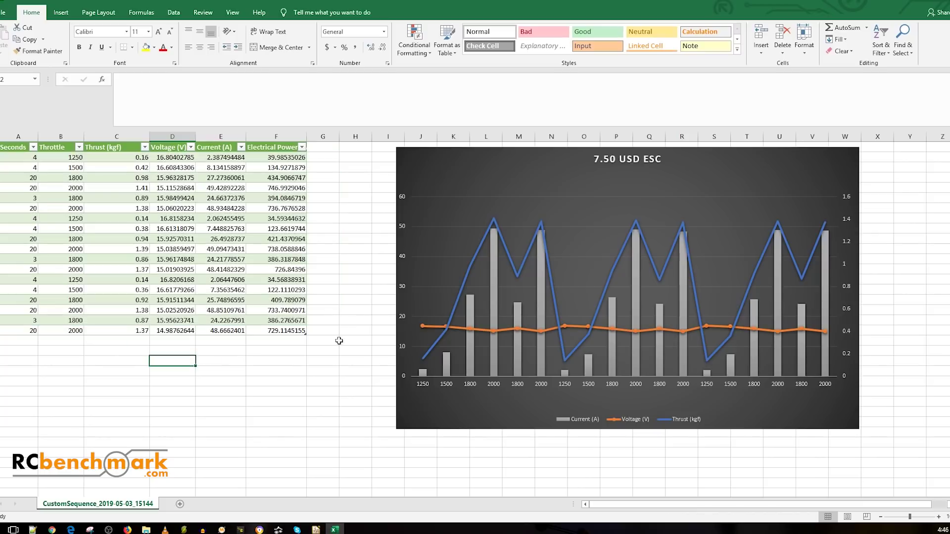
click(288, 158)
click(327, 158)
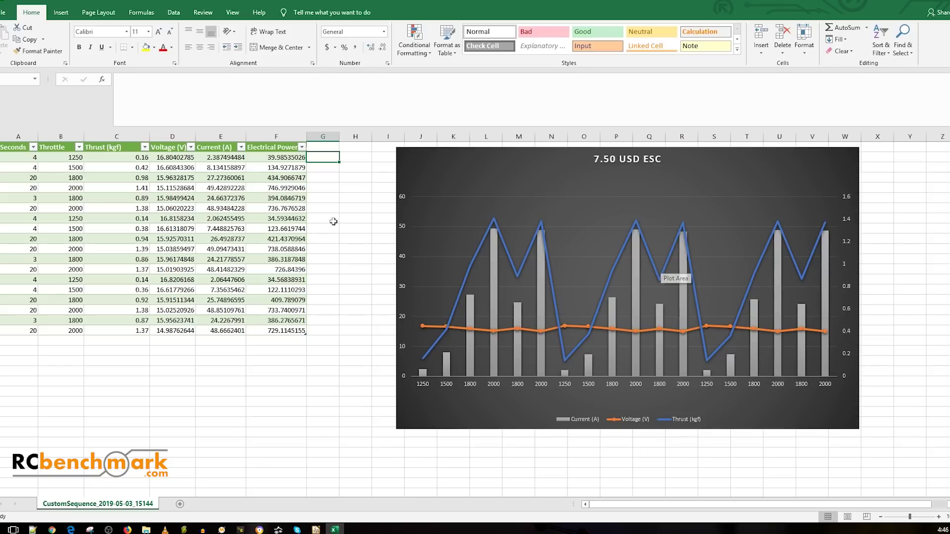
click(354, 219)
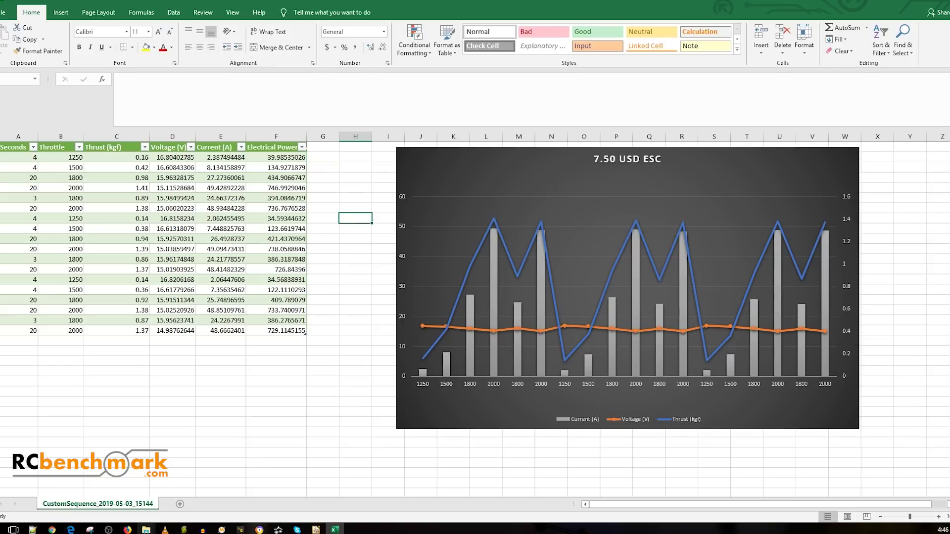
Check the last row's Current value, and view the URUAV UE3 30A ESC's price and reviews on its Banggood page in Firefox.
click(212, 331)
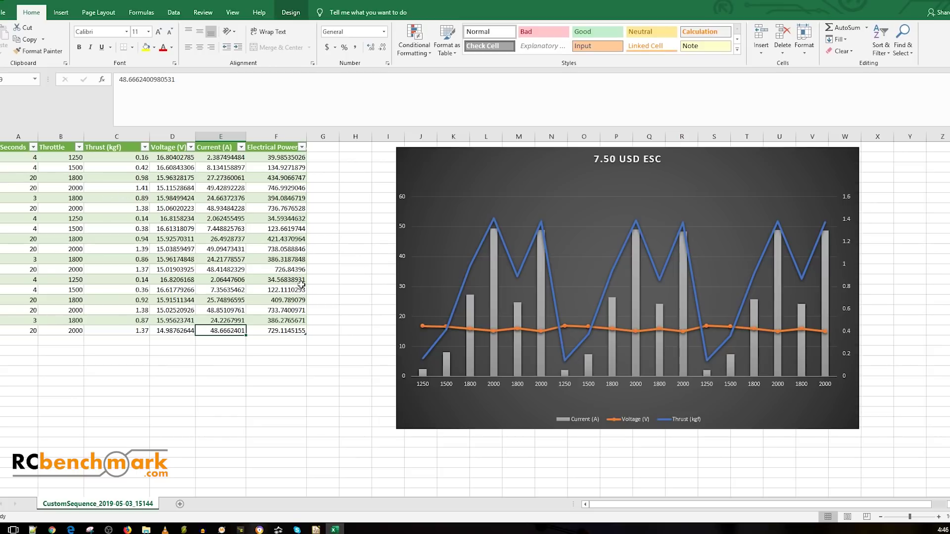
click(128, 529)
scroll(287, 352, up, 20)
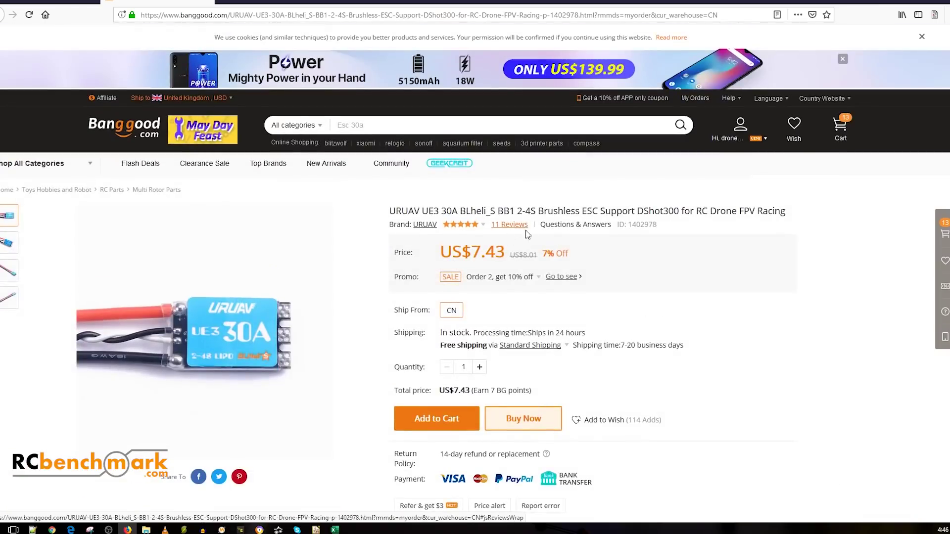
mouse_move(462, 226)
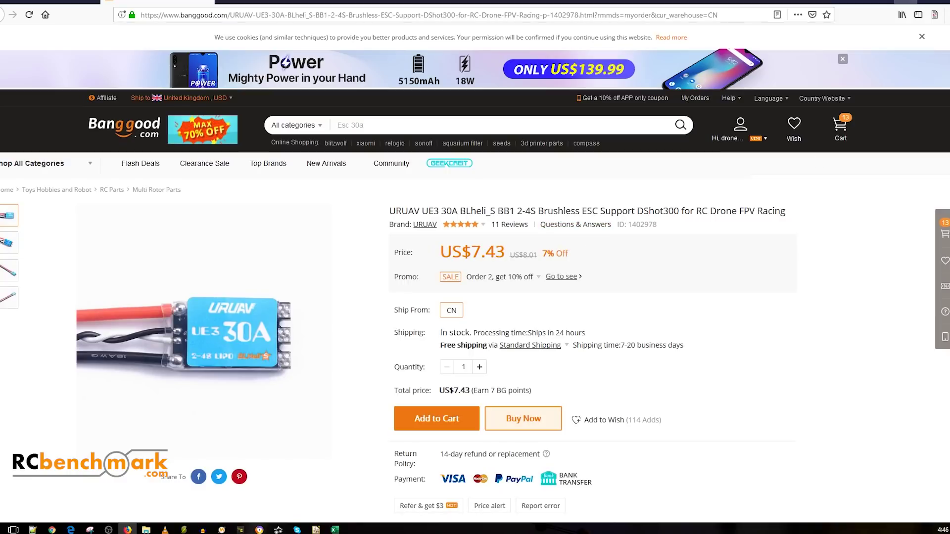
Return to the benchmark workbook in Excel and check the last row's Thrust value.
key(alt+Tab)
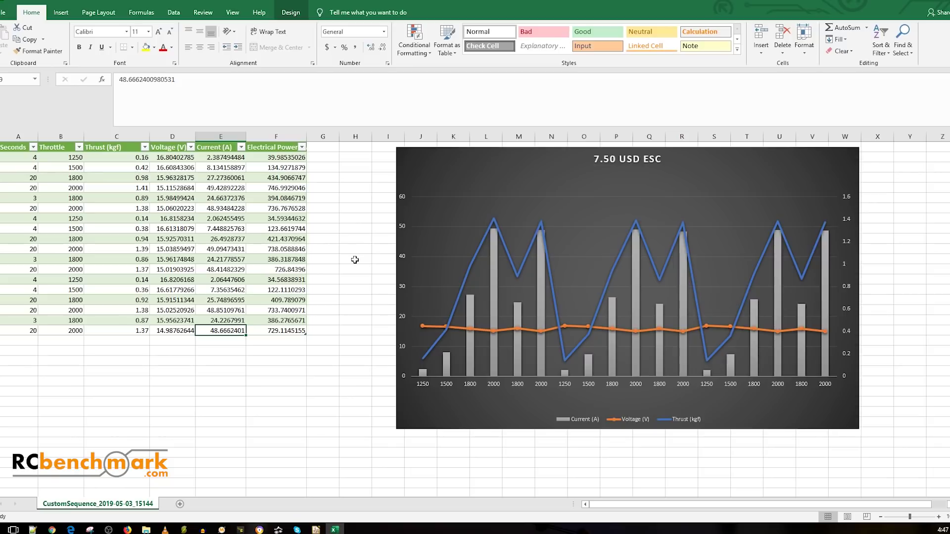
key(Left)
key(Left)
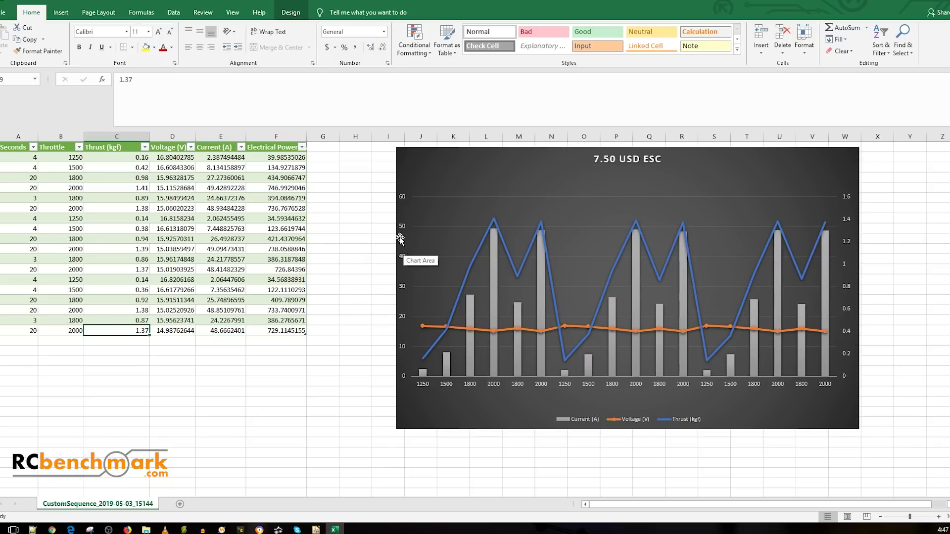